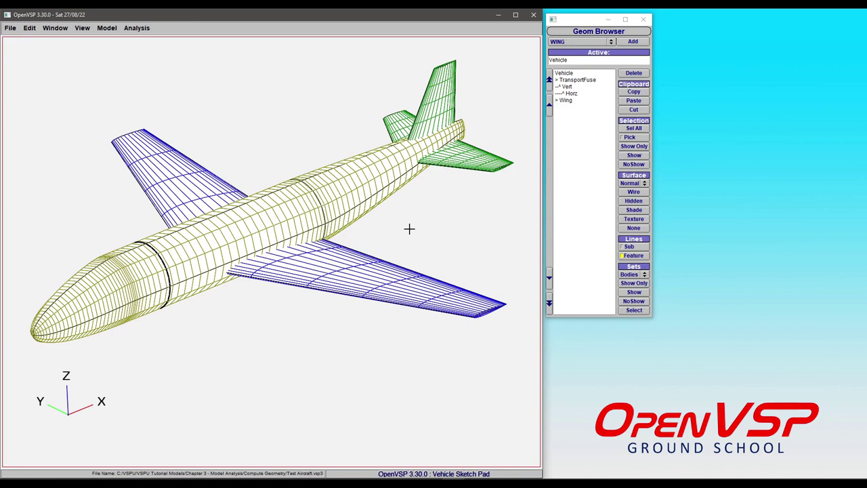
Step: Orbit the aircraft and open the Comp Geom analysis window
drag(285, 192, 319, 177)
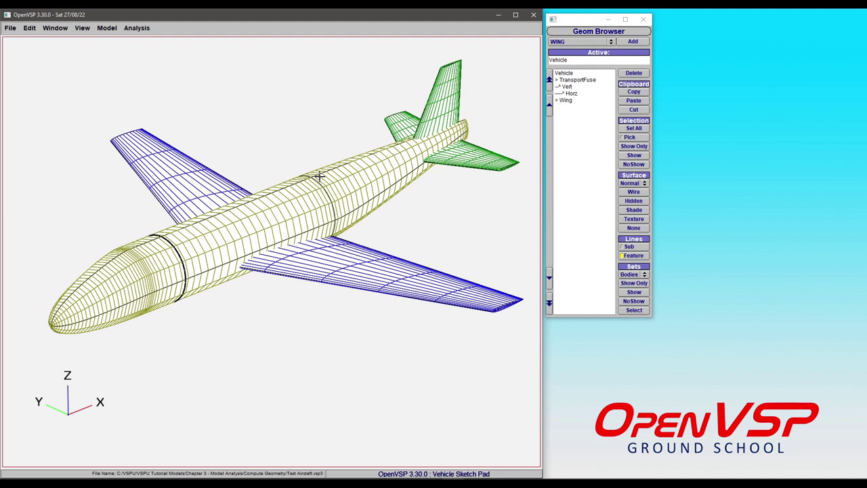
click(138, 30)
click(141, 39)
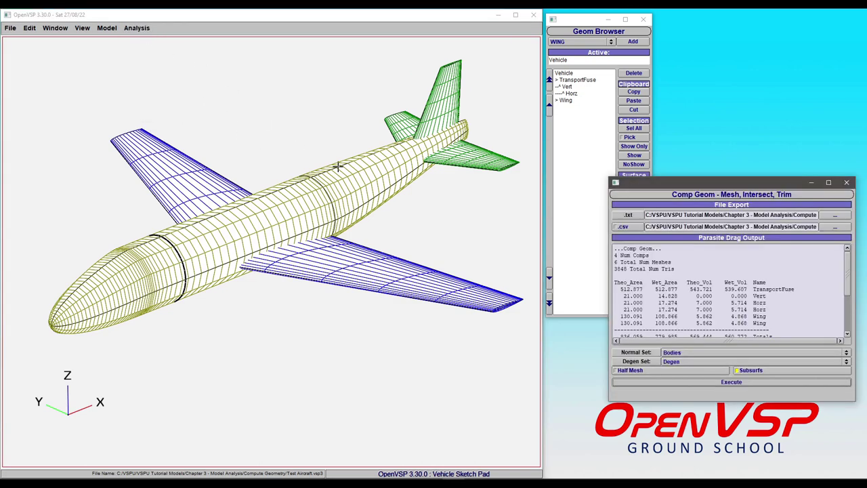
drag(662, 180, 264, 131)
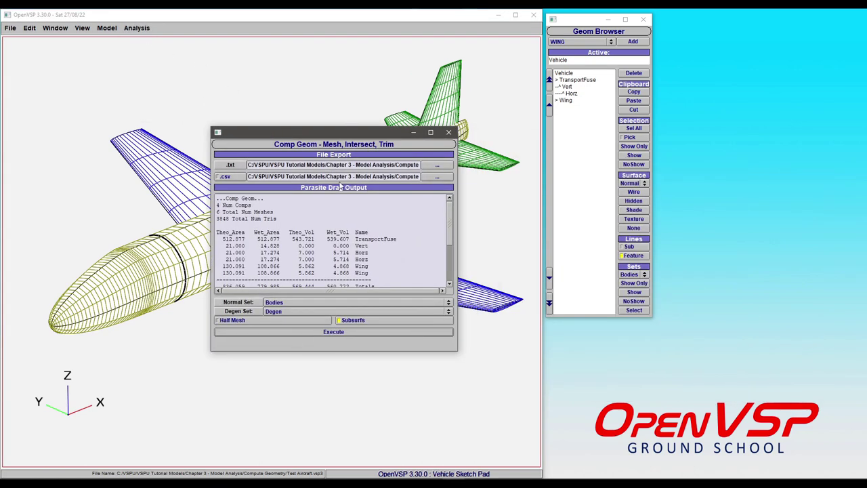
Step: Toggle .csv export on and off and scroll the output, totalling 836.059 theoretical area
click(235, 178)
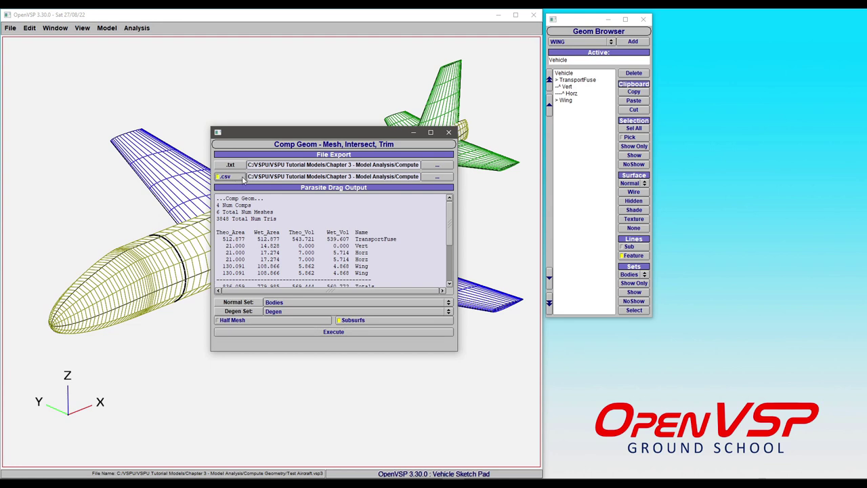
click(241, 179)
scroll(356, 228, down, 3)
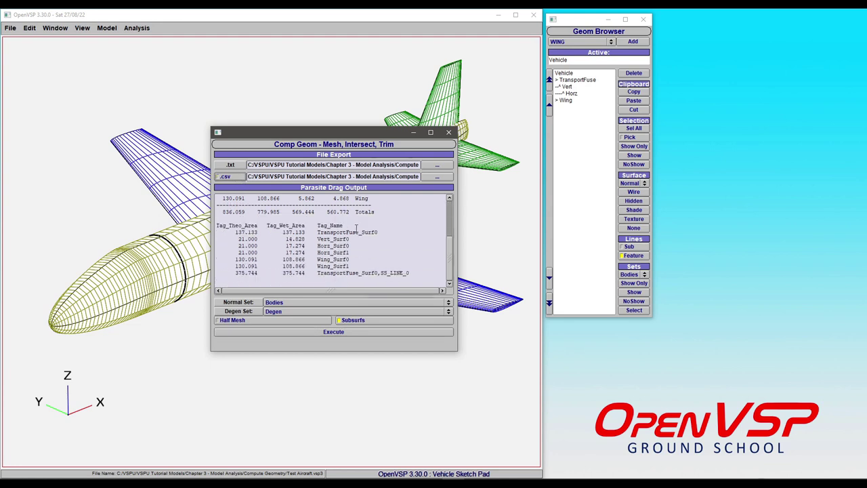
scroll(356, 228, up, 3)
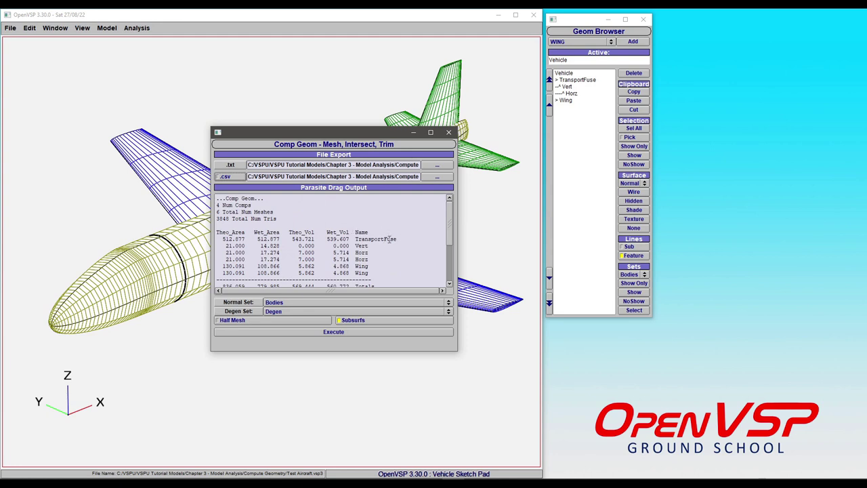
scroll(411, 237, down, 4)
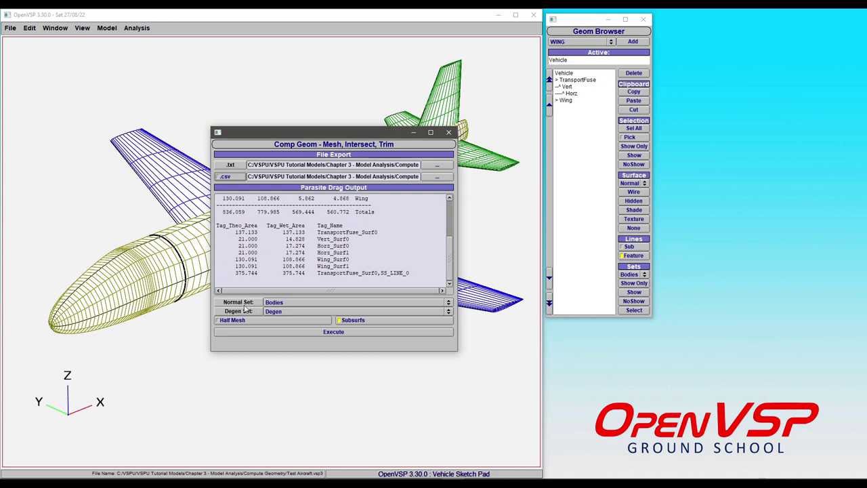
drag(295, 130, 660, 103)
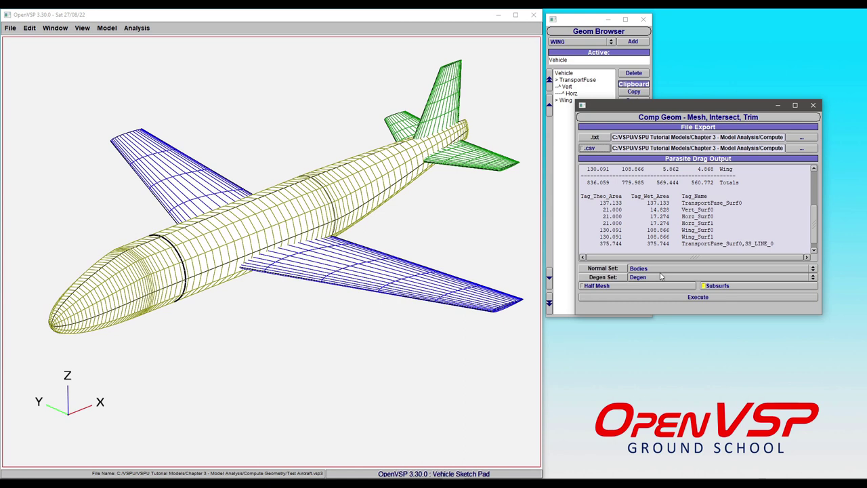
click(658, 269)
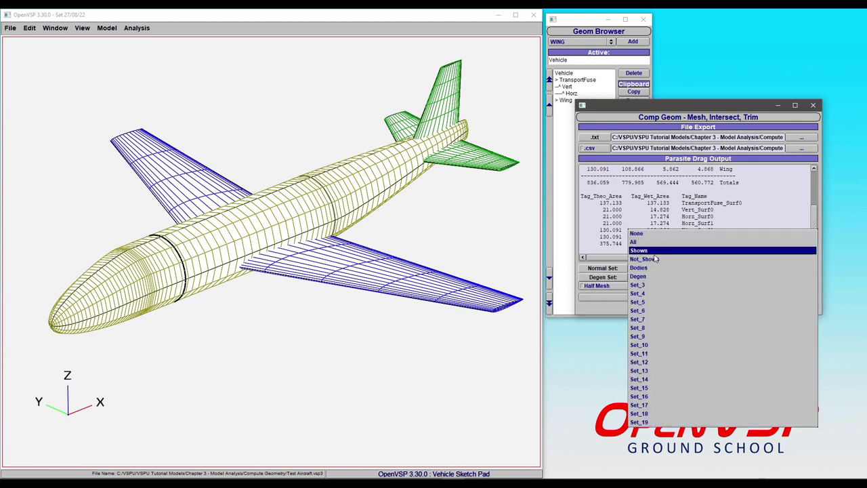
Step: Set Normal Set to Shown and Degen Set to None, then execute Comp Geom
click(648, 251)
click(652, 277)
click(640, 233)
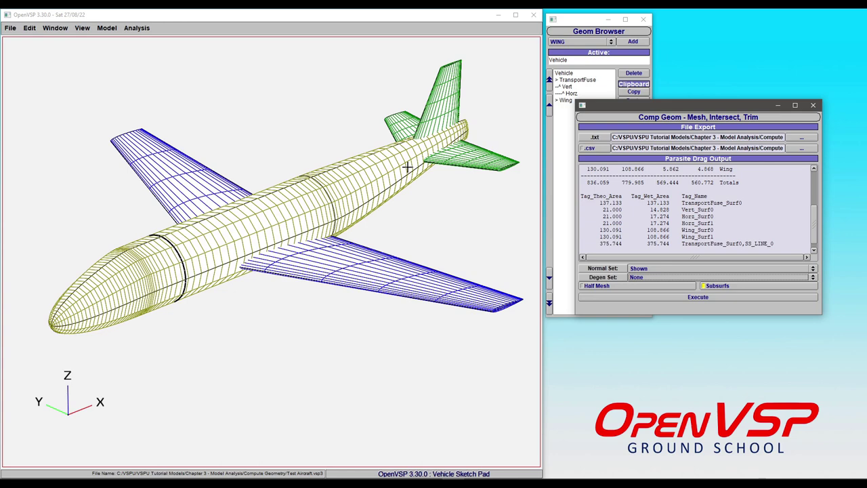
click(697, 299)
Step: Orbit the new thick MeshGeom and scroll the output to read tag areas and the merge warning
drag(292, 229, 266, 217)
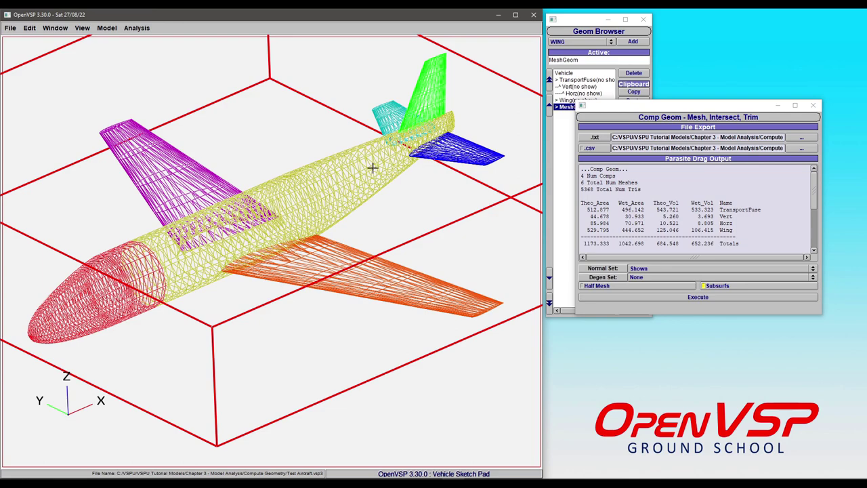
right_drag(372, 167, 271, 253)
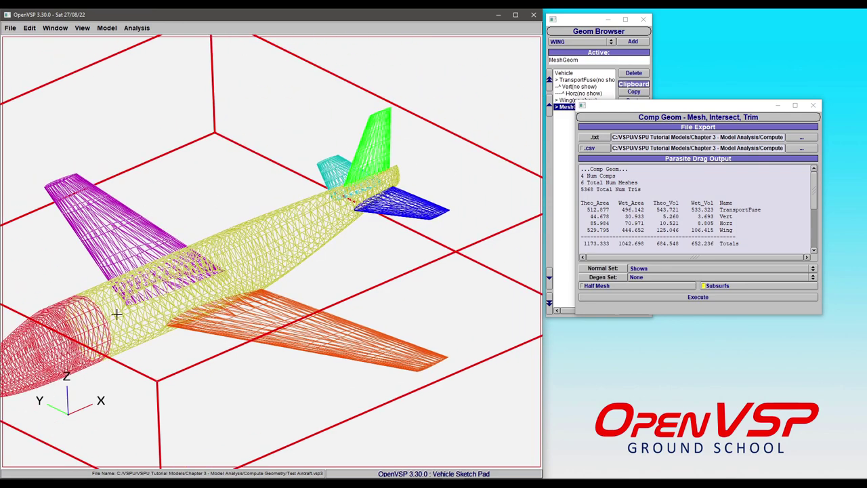
drag(117, 314, 174, 312)
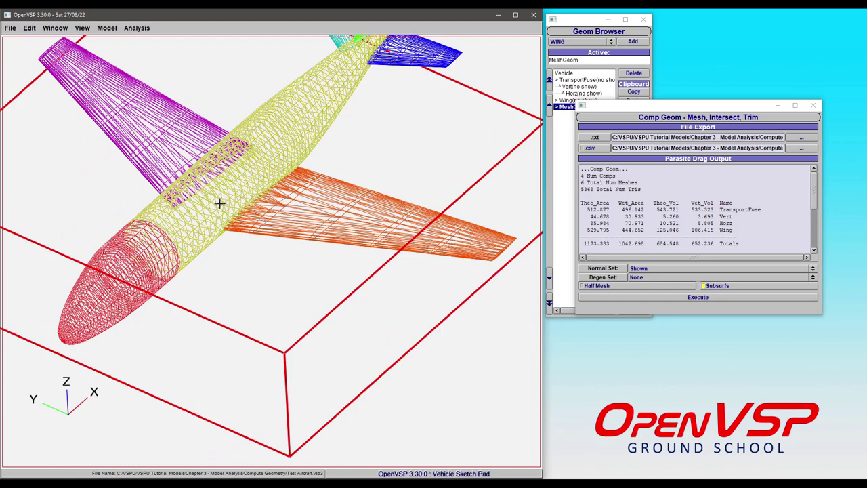
drag(199, 199, 362, 243)
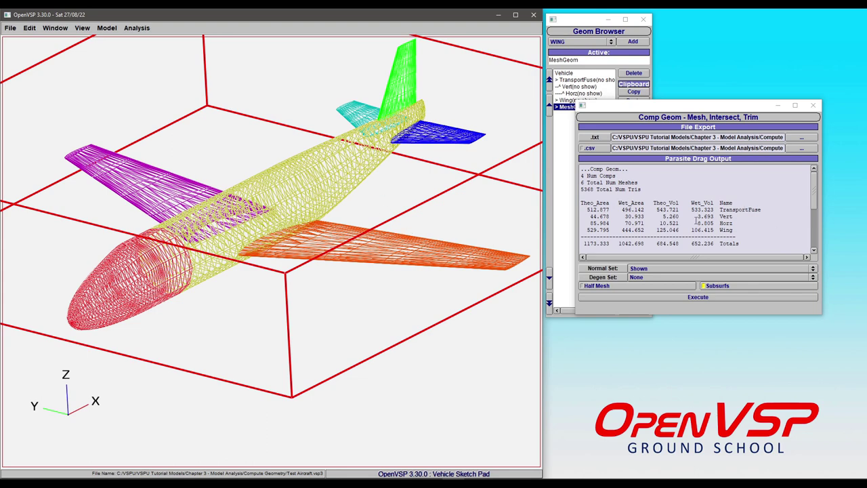
scroll(634, 231, down, 1)
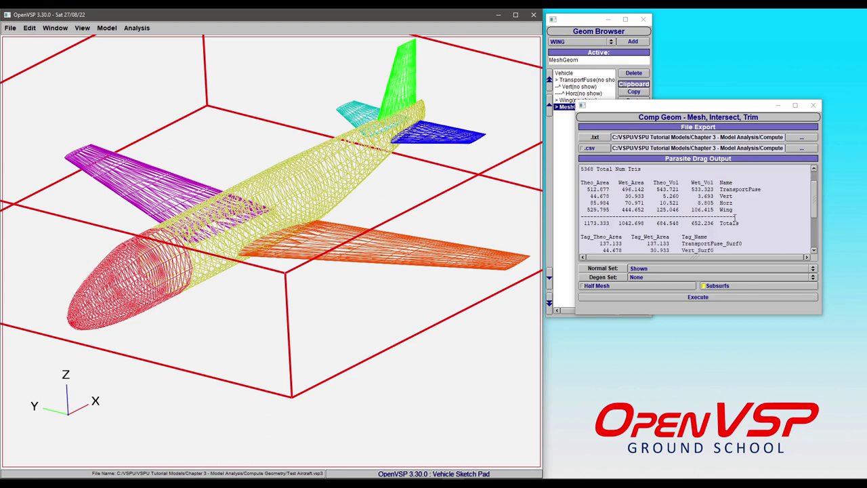
scroll(735, 219, down, 2)
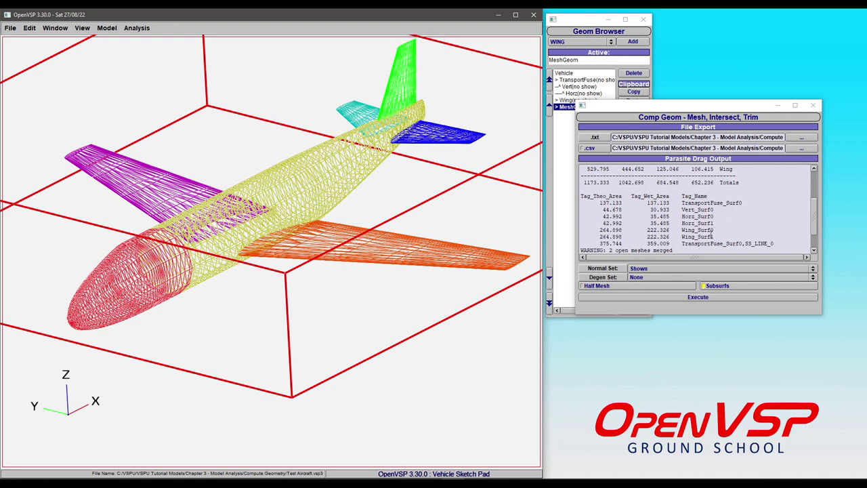
scroll(669, 225, down, 2)
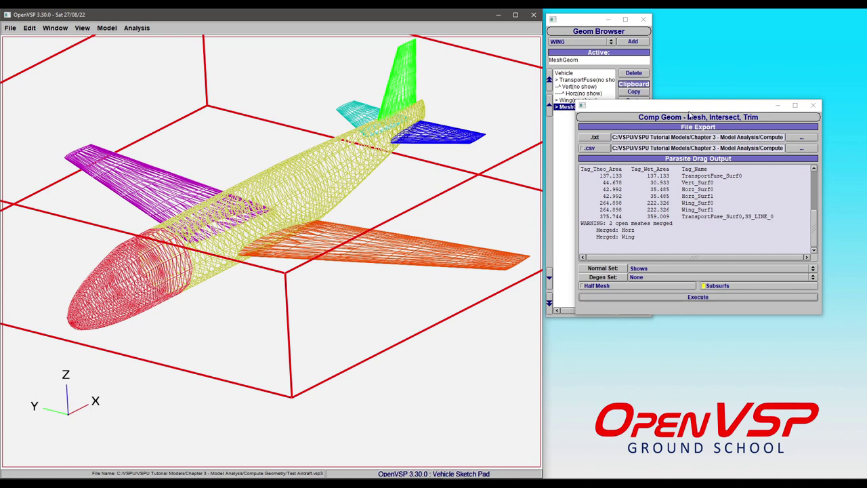
drag(698, 108, 656, 176)
Step: Delete the MeshGeom and show the fuselage, tails and wing again
click(634, 73)
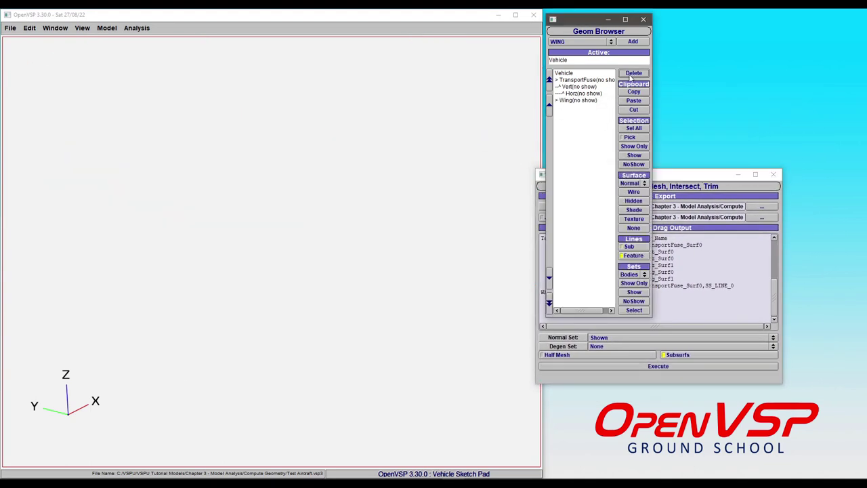
drag(586, 82, 587, 122)
click(634, 146)
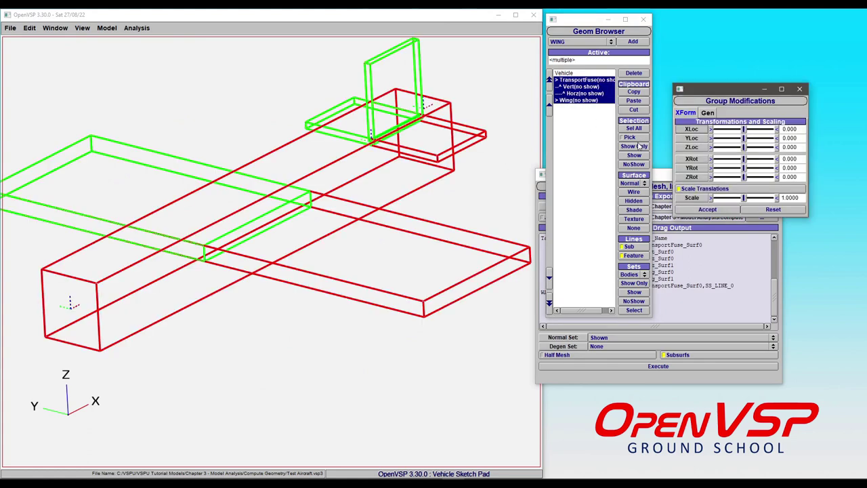
click(596, 158)
Step: Set Comp Geom's Normal Set to Bodies and Degen Set to Degen
click(589, 333)
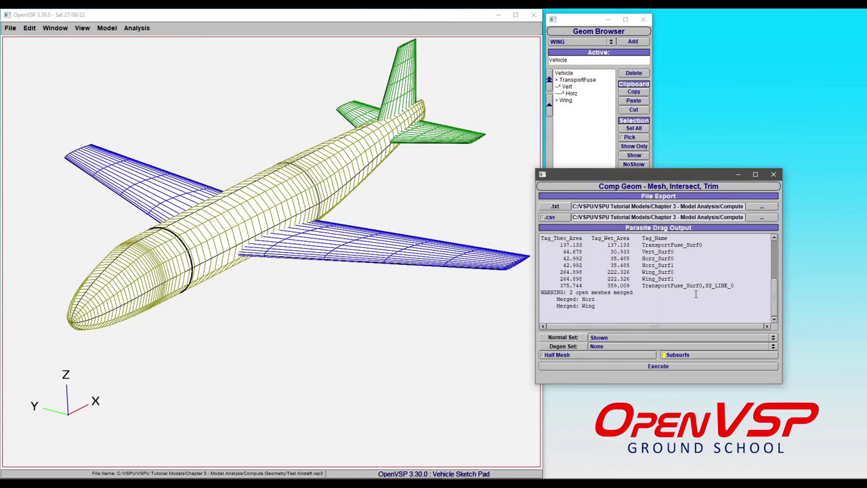
click(610, 338)
click(618, 354)
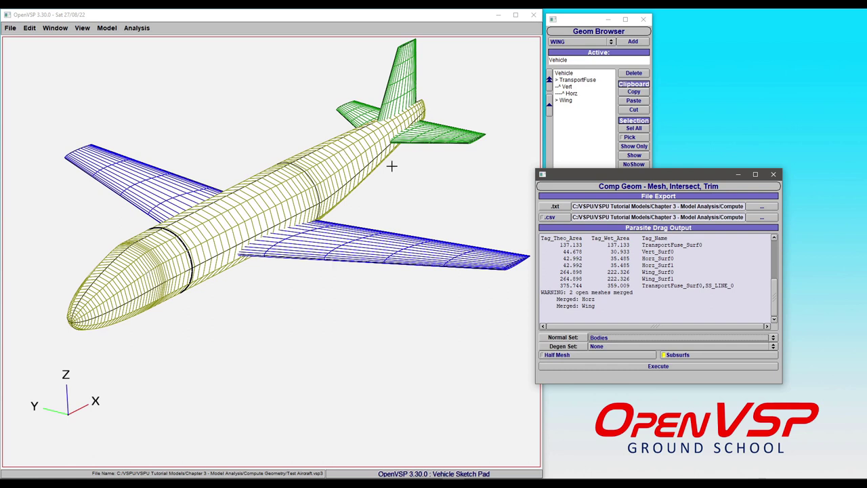
click(599, 348)
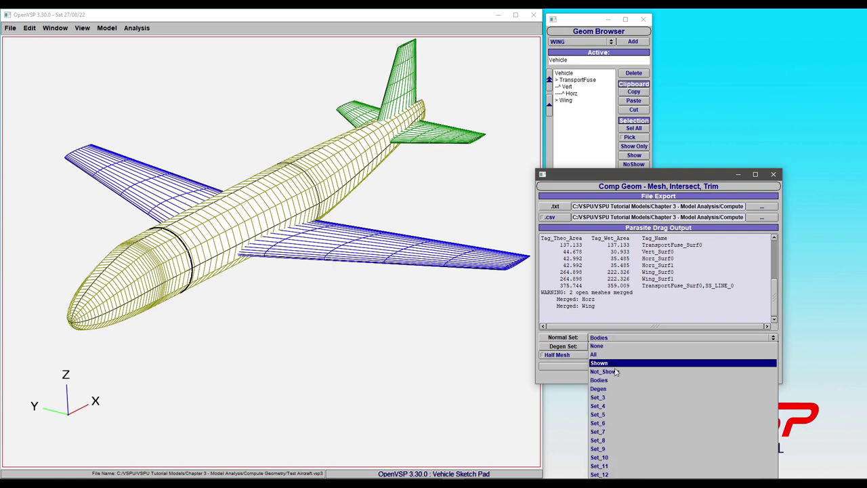
click(599, 389)
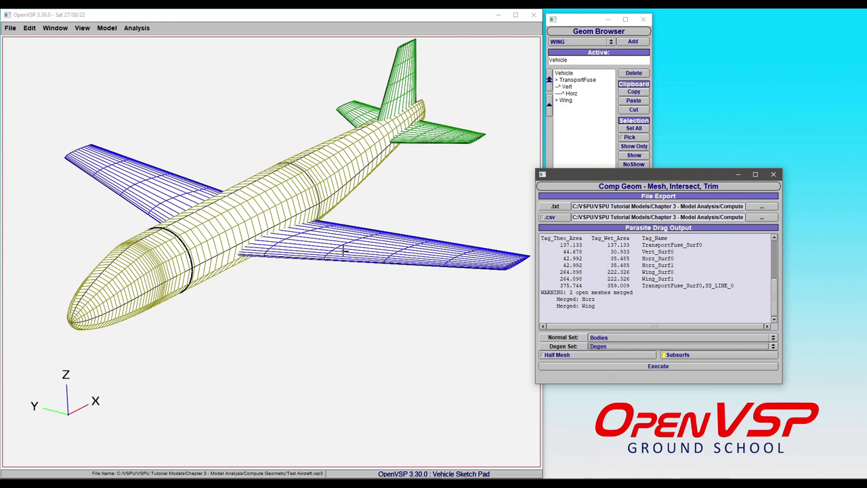
Step: Execute Comp Geom and orbit the resulting 3848-triangle mixed mesh
click(638, 367)
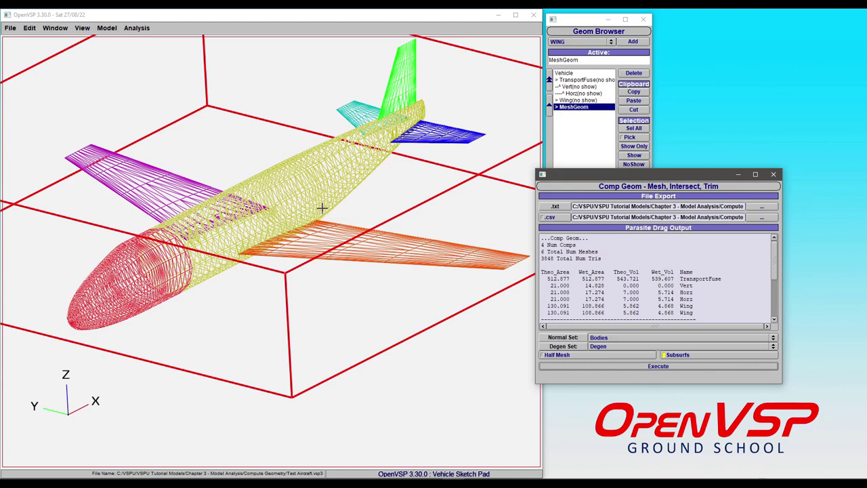
drag(268, 209, 313, 264)
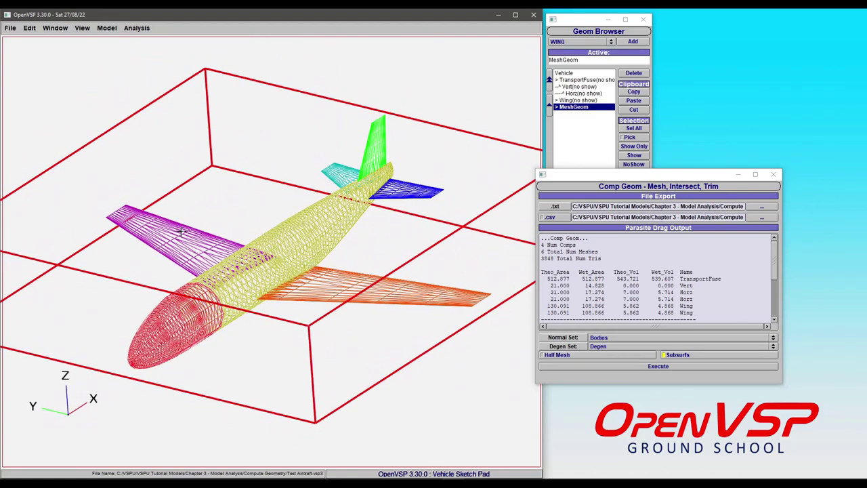